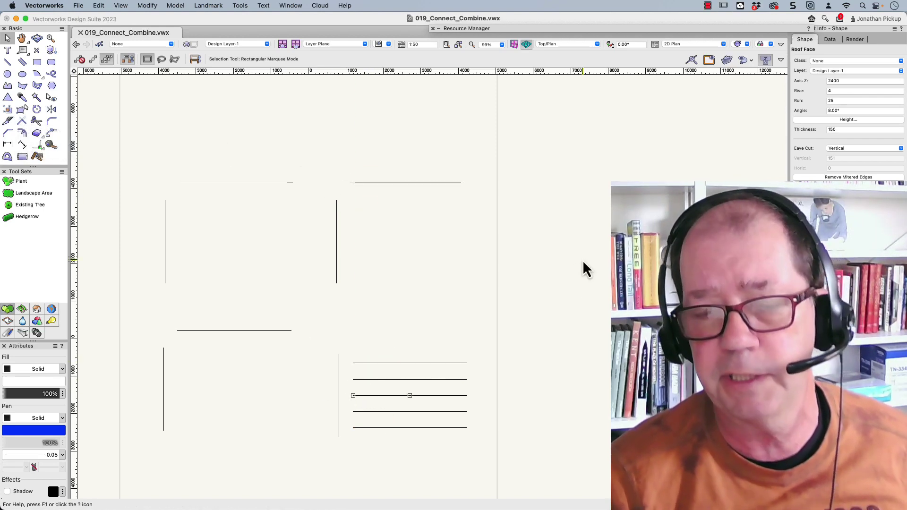
Step: Orbit the view with Flyover to inspect the practice lines in 3D
shift+middle_drag(515, 318, 491, 171)
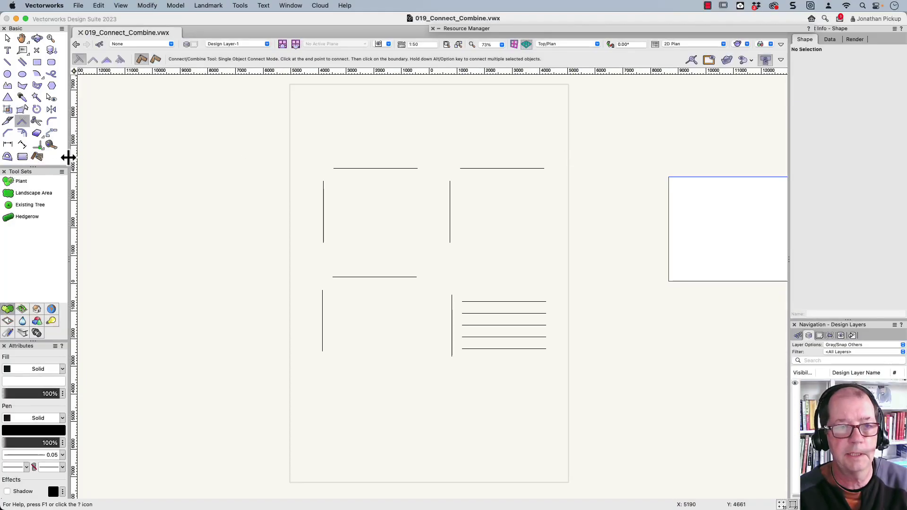
click(23, 121)
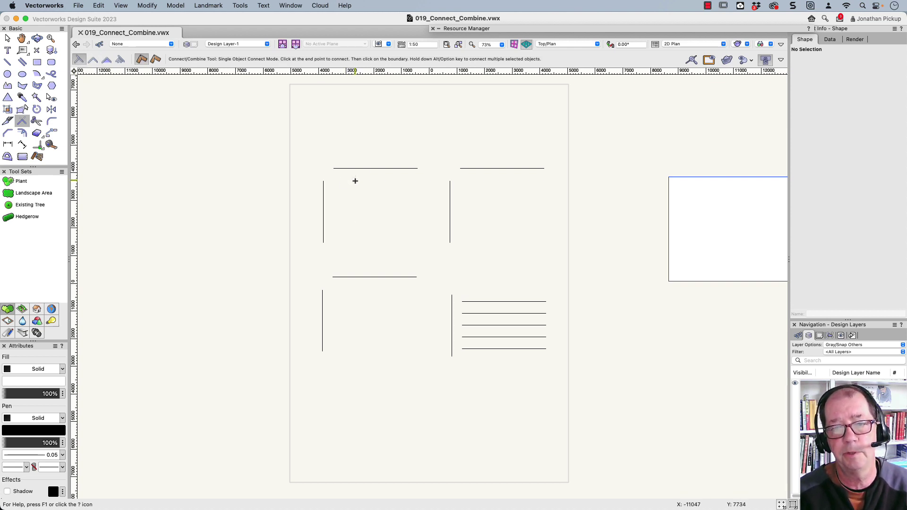
Step: Join the top-left line to the vertical, switch to Multiple Object Connect mode, retry, then undo
click(363, 168)
click(324, 199)
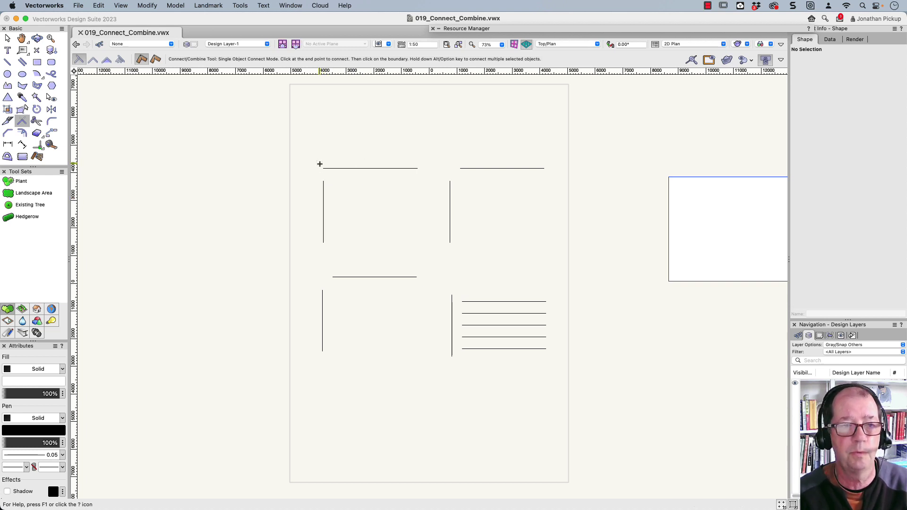
key(u)
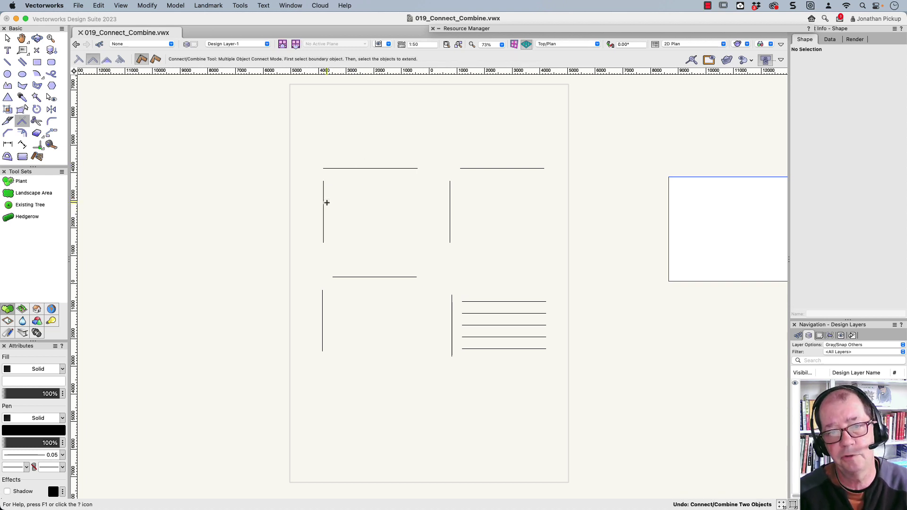
click(324, 199)
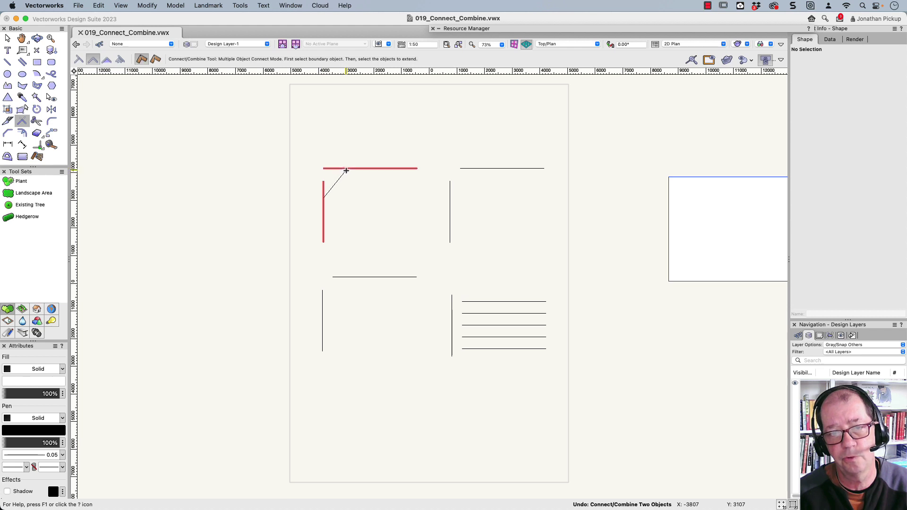
click(346, 169)
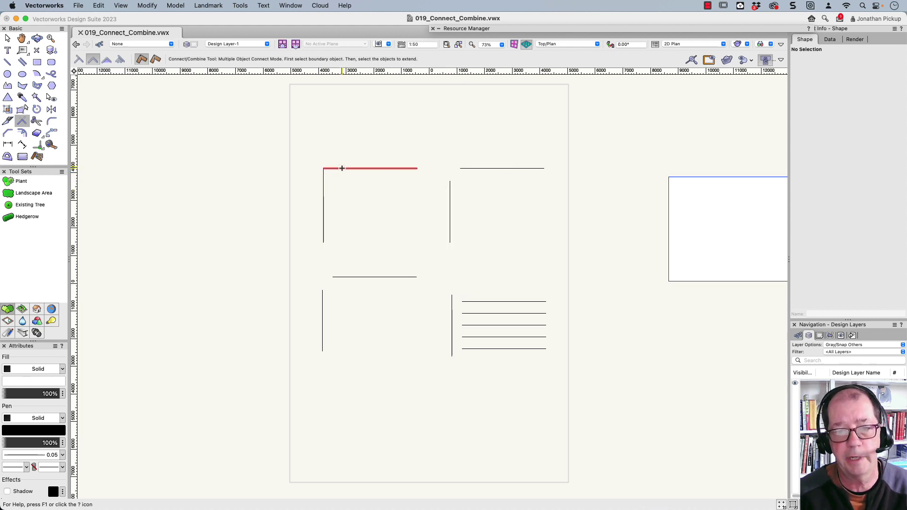
key(super+z)
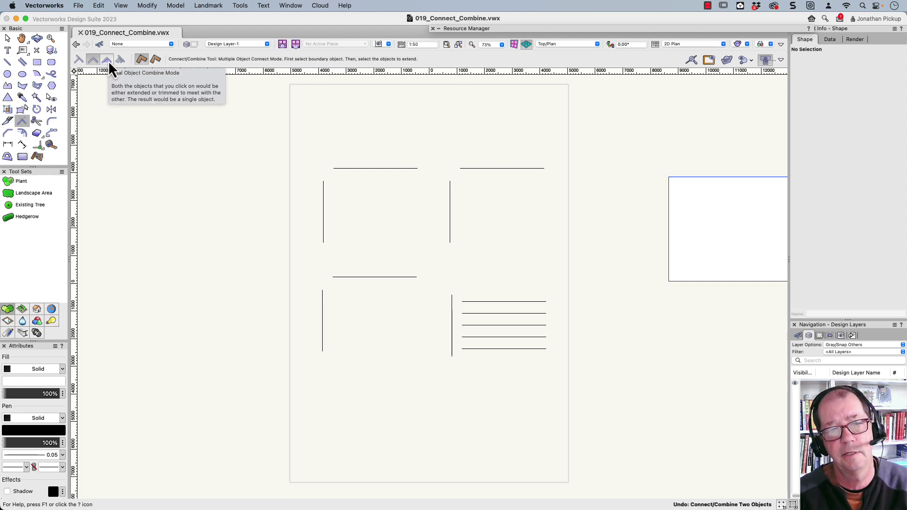
click(108, 60)
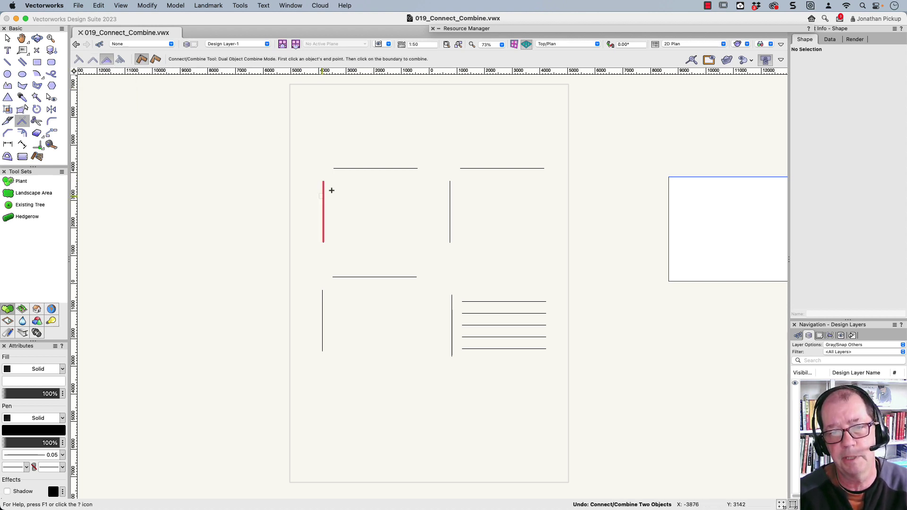
click(346, 168)
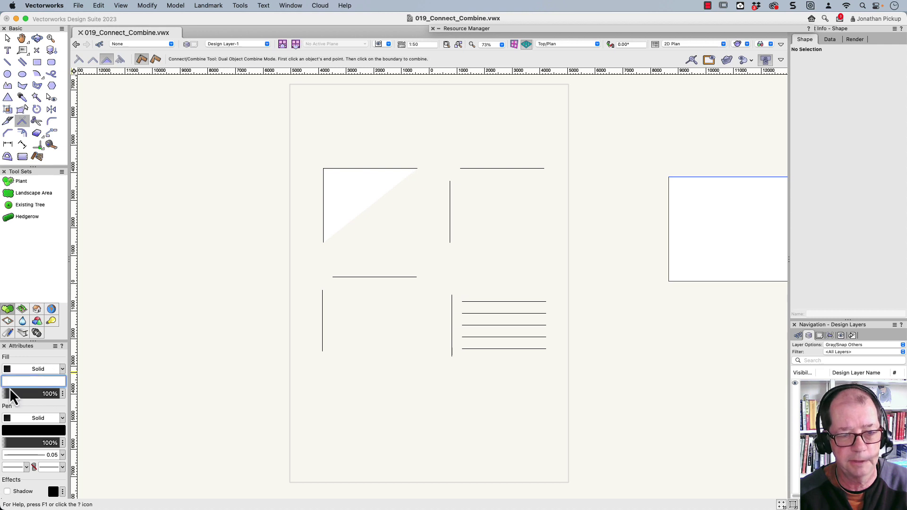
click(450, 197)
click(474, 169)
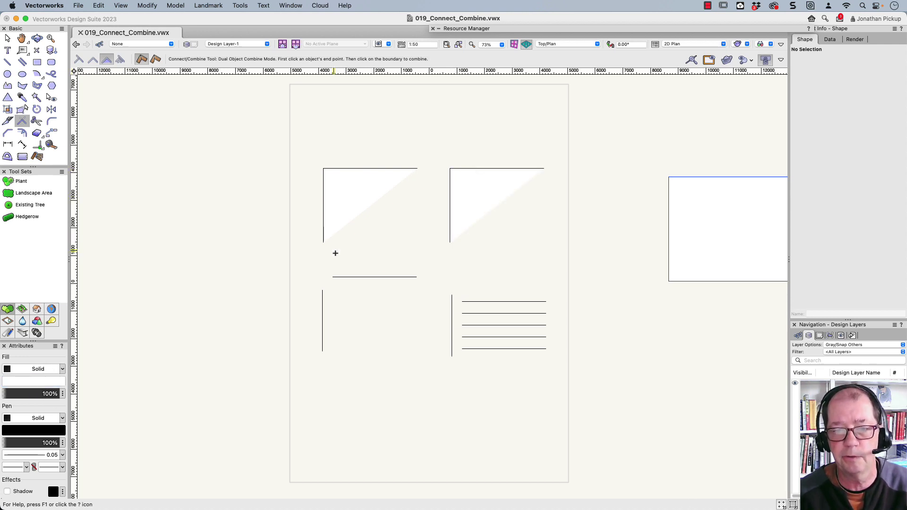
click(383, 278)
click(449, 208)
click(344, 276)
click(323, 213)
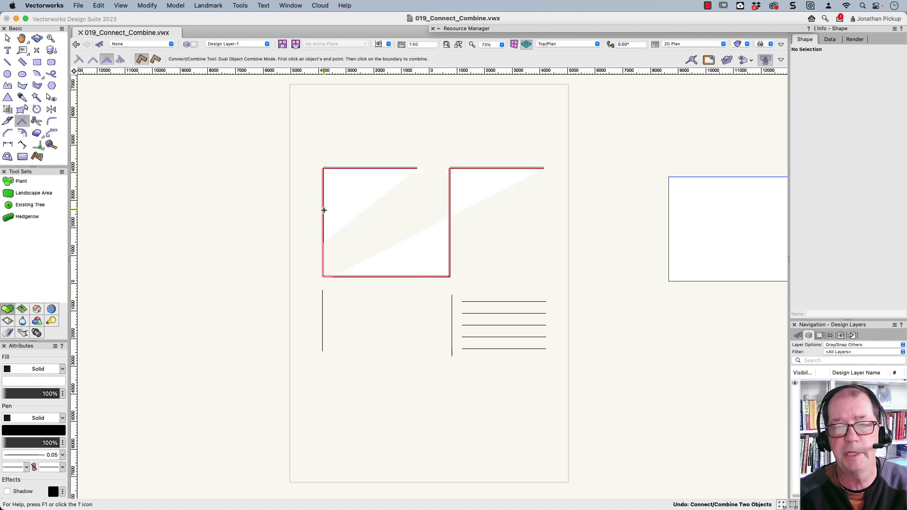
key(super+z)
key(super+z)
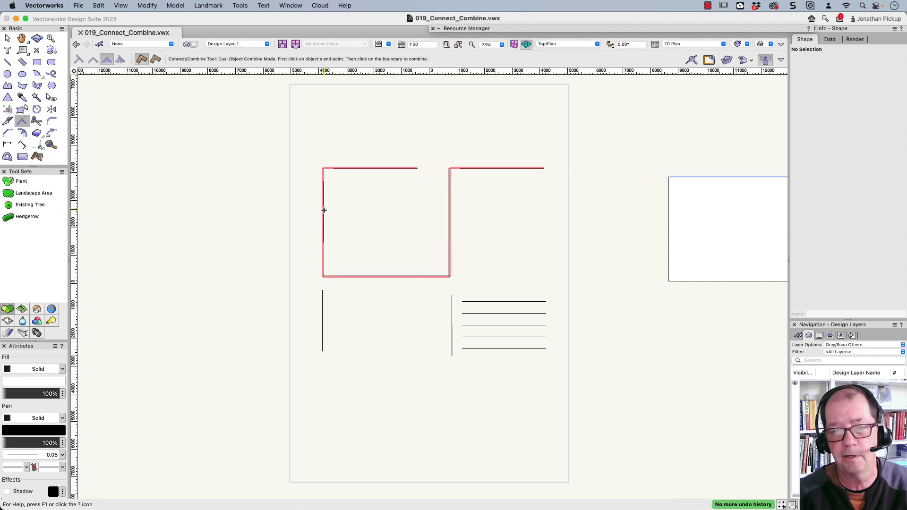
key(super+z)
key(x)
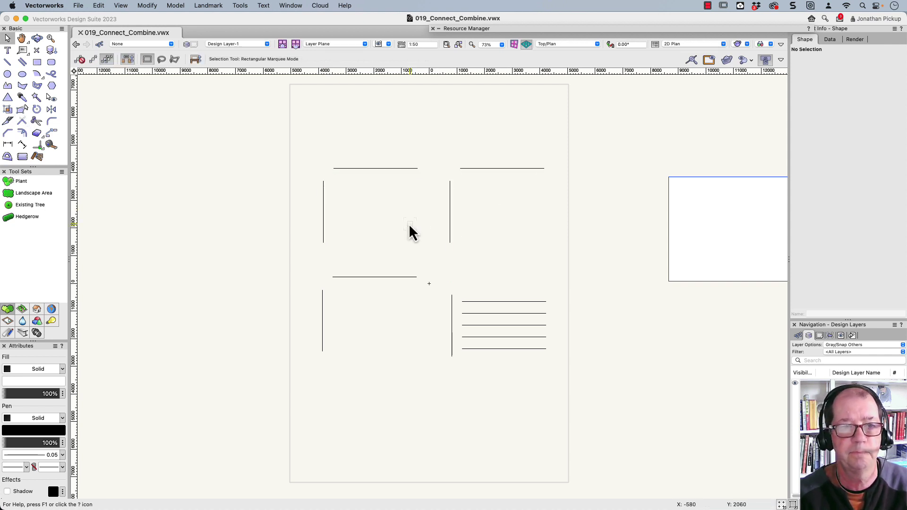
click(22, 122)
click(119, 60)
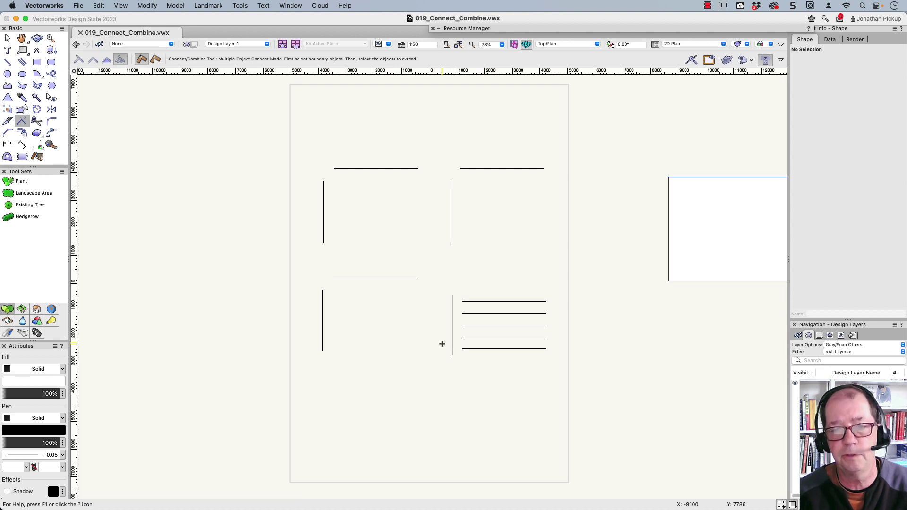
click(453, 302)
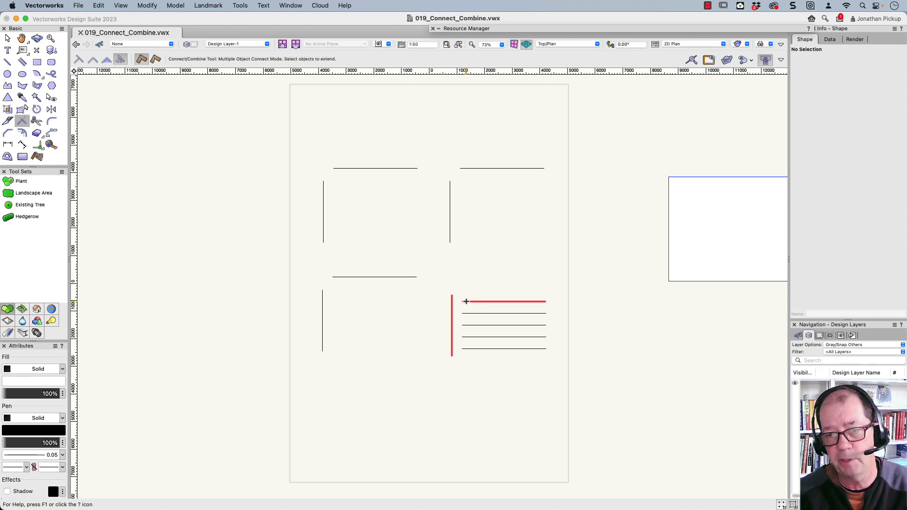
click(465, 301)
click(465, 313)
click(472, 326)
click(473, 338)
click(474, 349)
click(383, 277)
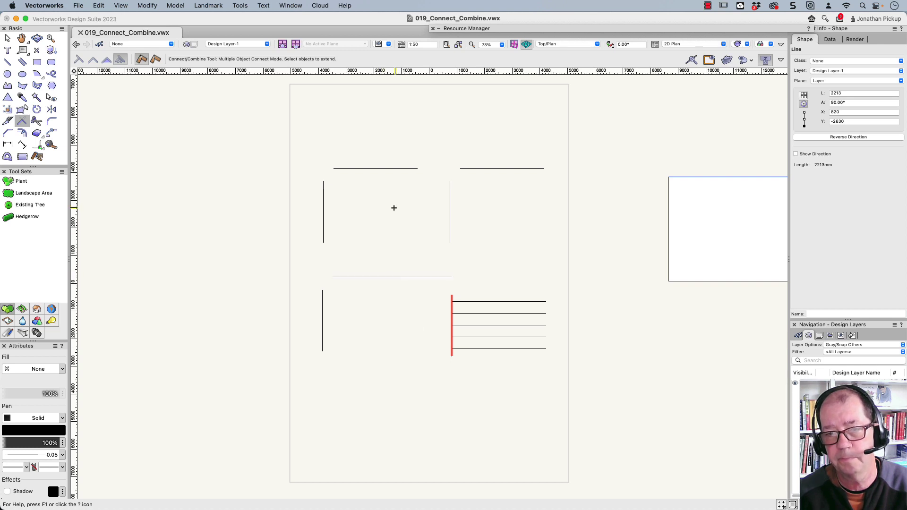
click(345, 168)
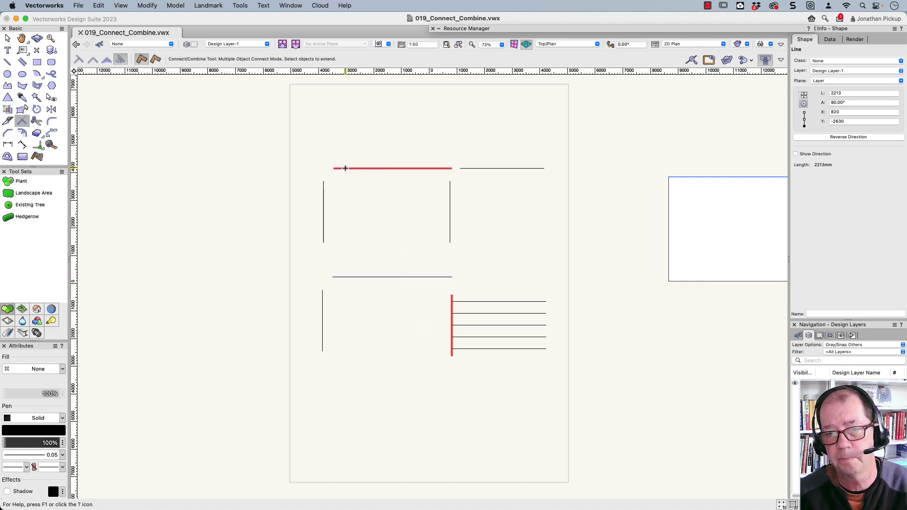
click(479, 168)
key(x)
key(super+z)
key(super+z)
key(super+z)
key(super+z)
key(super+z)
key(super+z)
key(super+z)
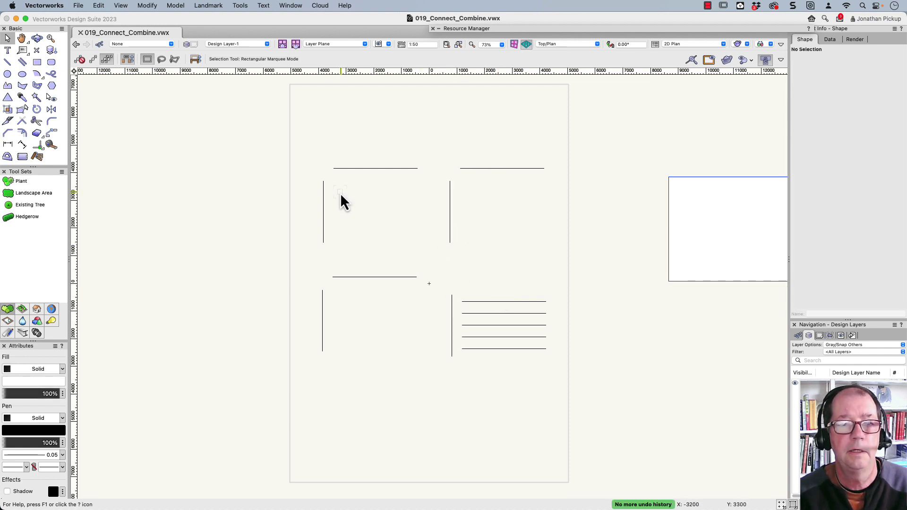
Step: Pan to the roof faces, view them in Right and Left Isometric, orbit, then return to Top/Plan
click(22, 121)
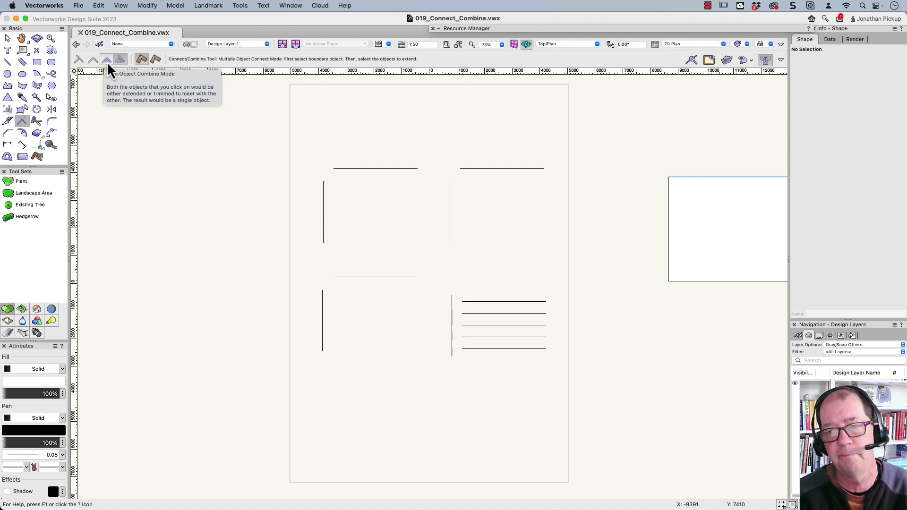
key(h)
drag(530, 228, 193, 215)
key(u)
key(3)
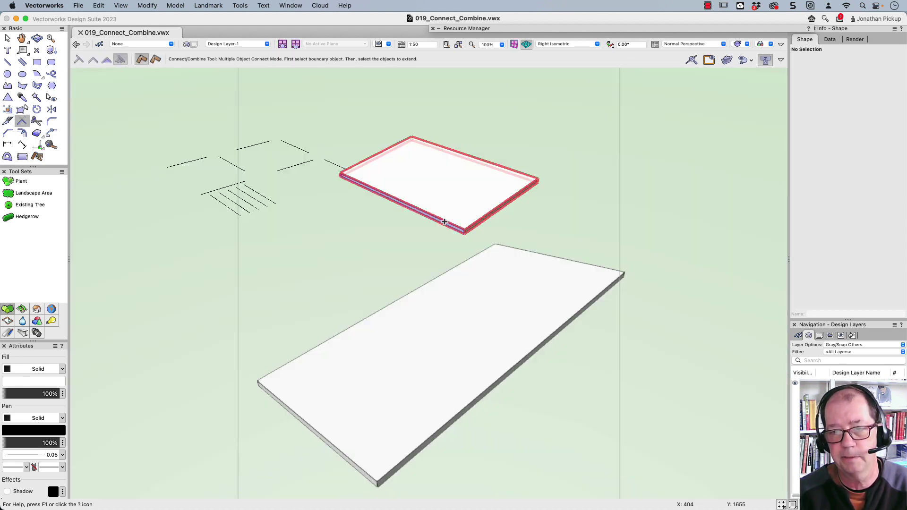
key(1)
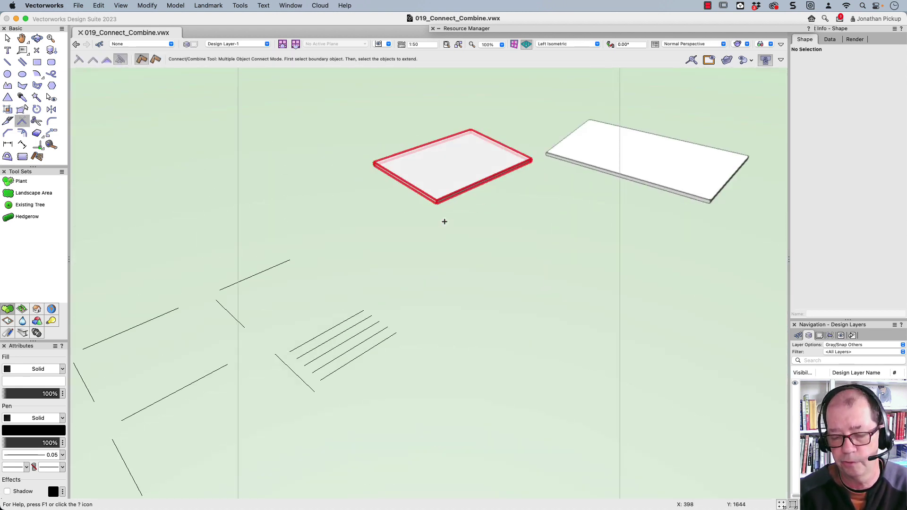
mouse_move(654, 392)
middle_down()
mouse_move(661, 268)
mouse_move(640, 391)
middle_up()
key(F5)
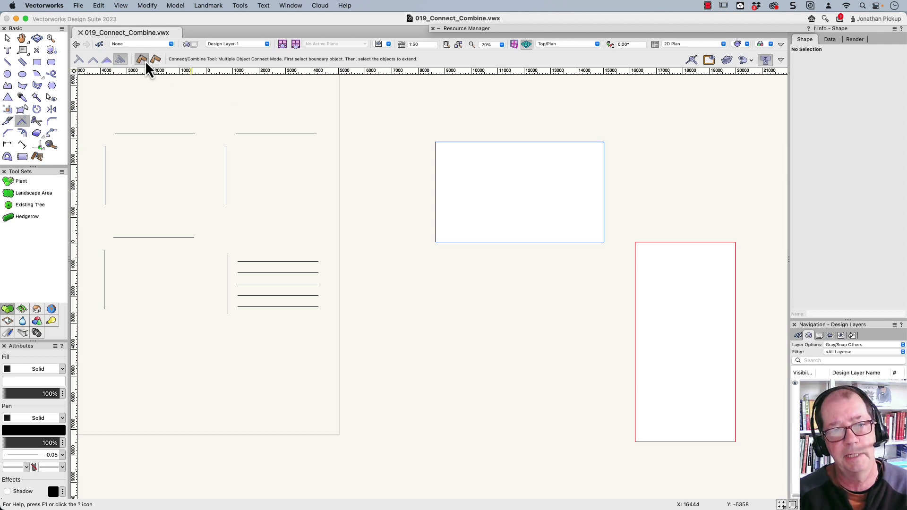
Step: Join the upper and lower roof faces in Dual Object Connect mode after undoing a single-object attempt
click(604, 192)
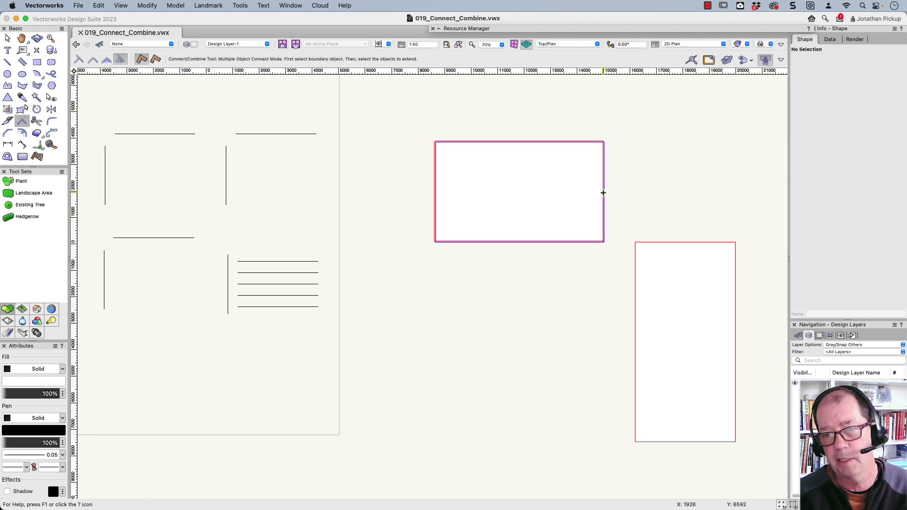
click(666, 256)
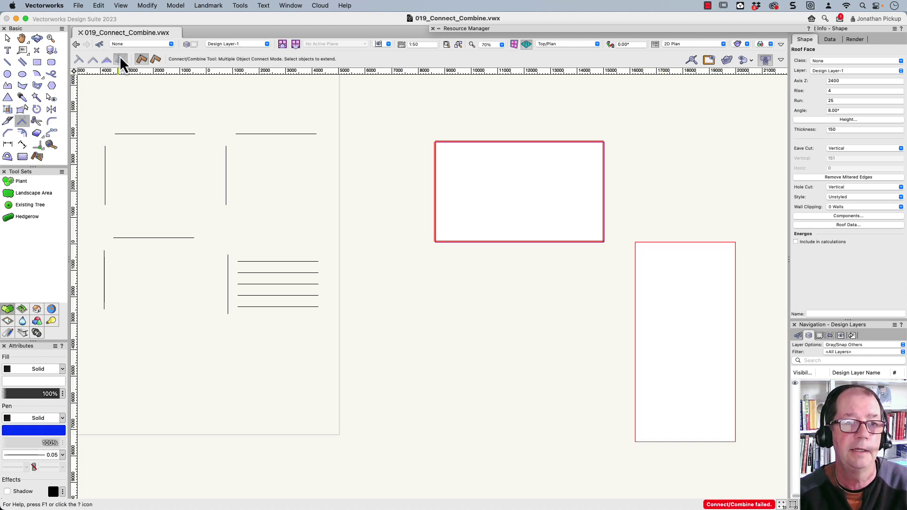
click(78, 58)
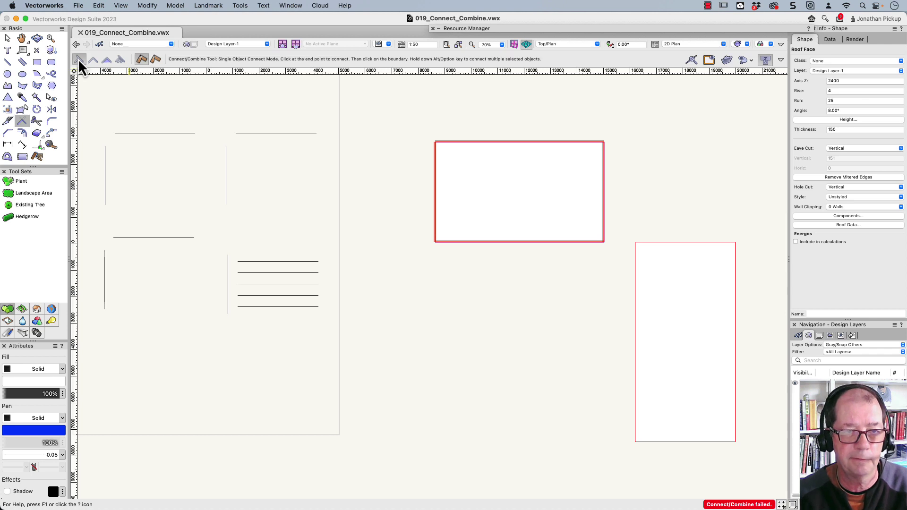
click(601, 190)
click(675, 259)
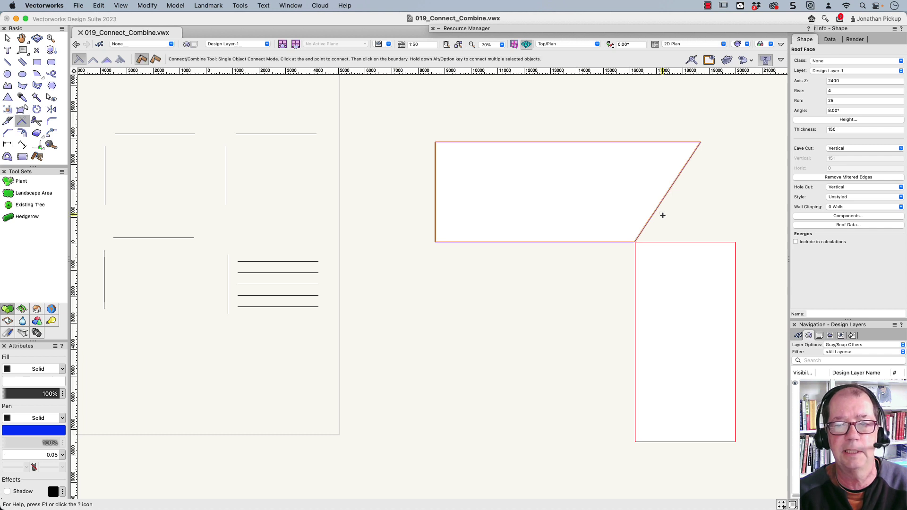
key(super+z)
click(93, 60)
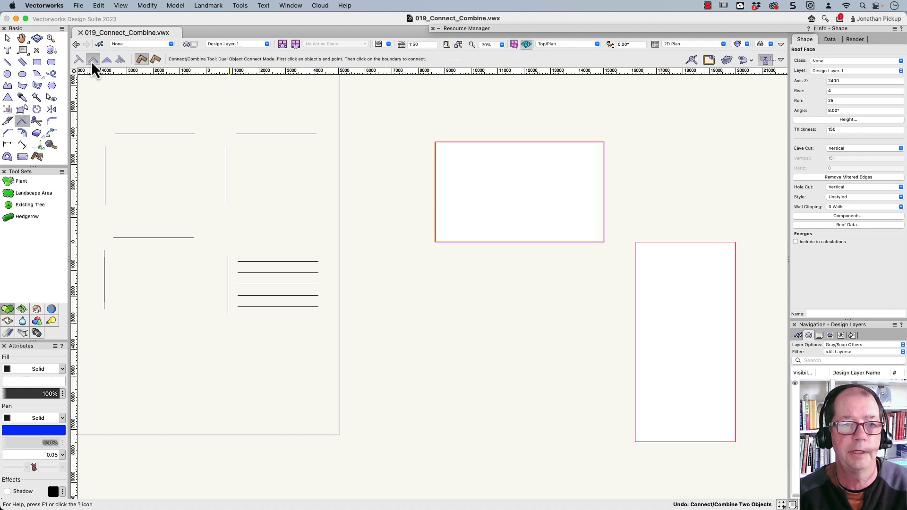
click(603, 191)
click(667, 248)
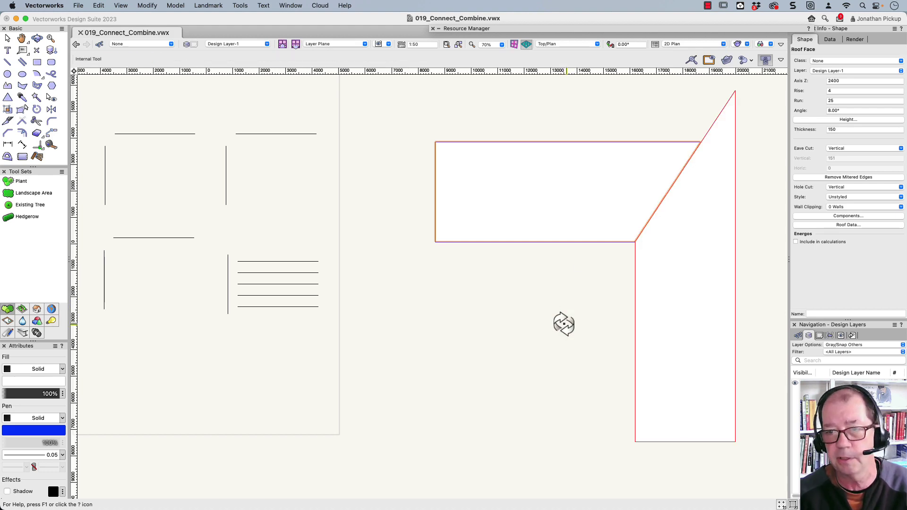
Step: Orbit the joined roof faces in 3D, return to Top/Plan, and select the lower roof face
key(shift+c)
drag(563, 324, 577, 185)
drag(658, 72, 519, 166)
key(n)
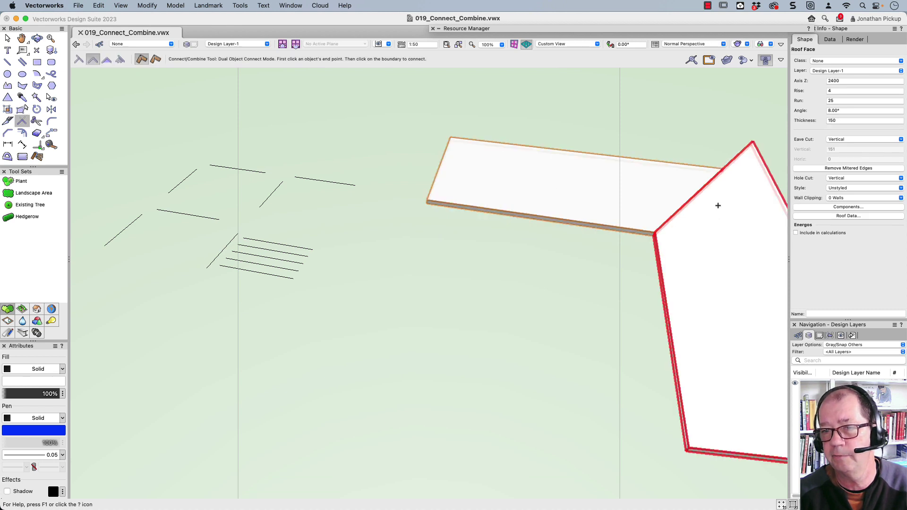
key(F5)
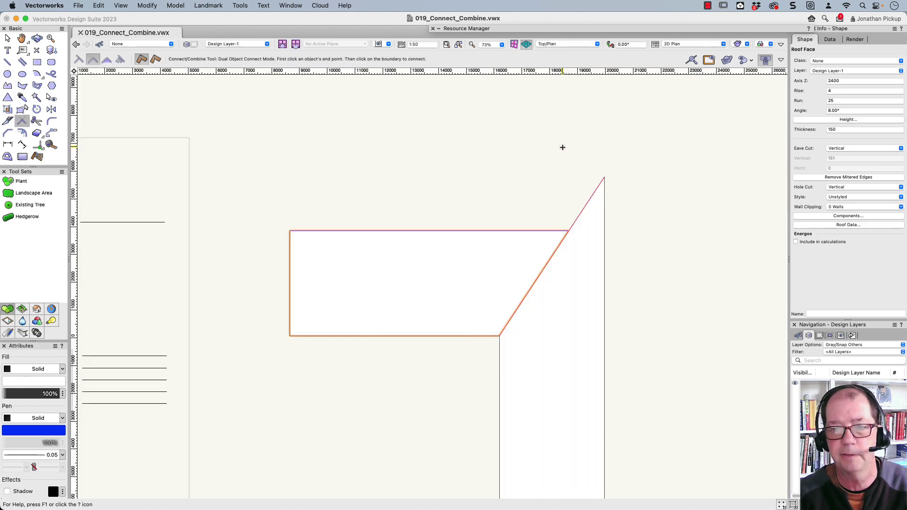
key(x)
click(597, 251)
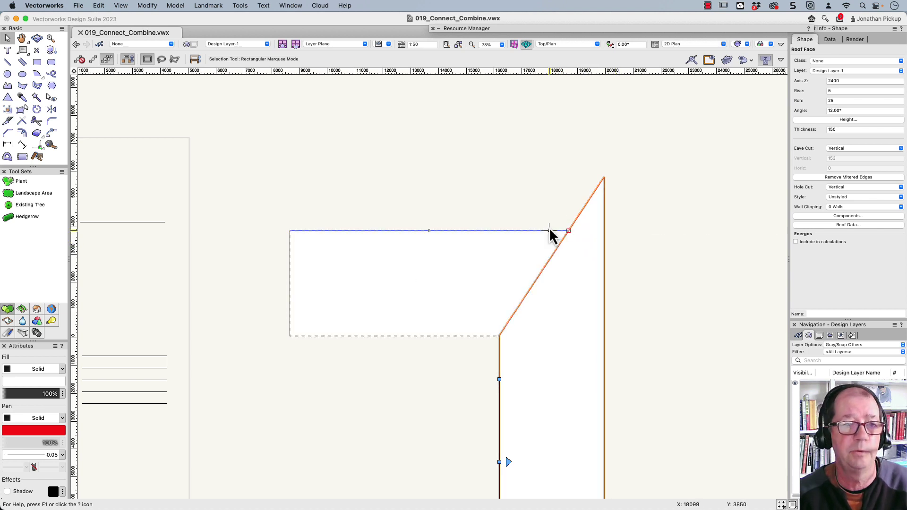
Step: Clip away the overhang beyond the upper face's top edge with the Clip tool
click(36, 133)
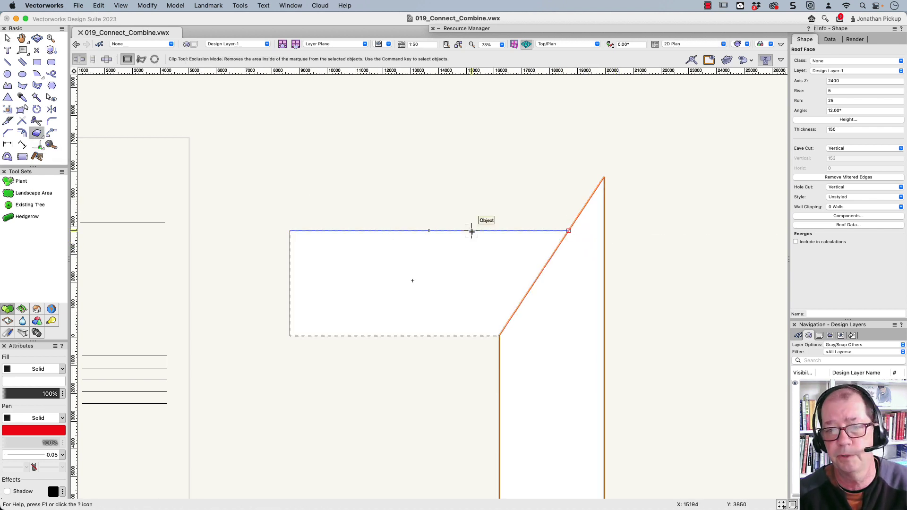
drag(472, 232, 682, 172)
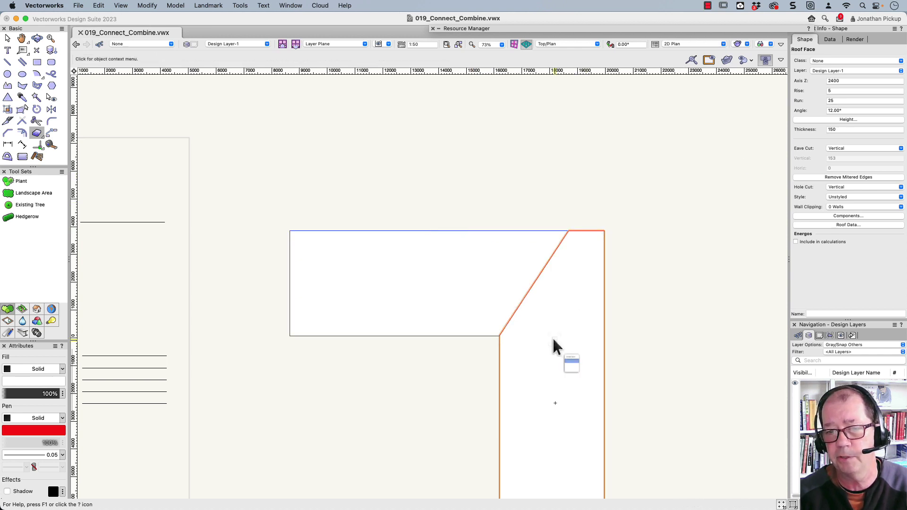
drag(553, 341, 484, 304)
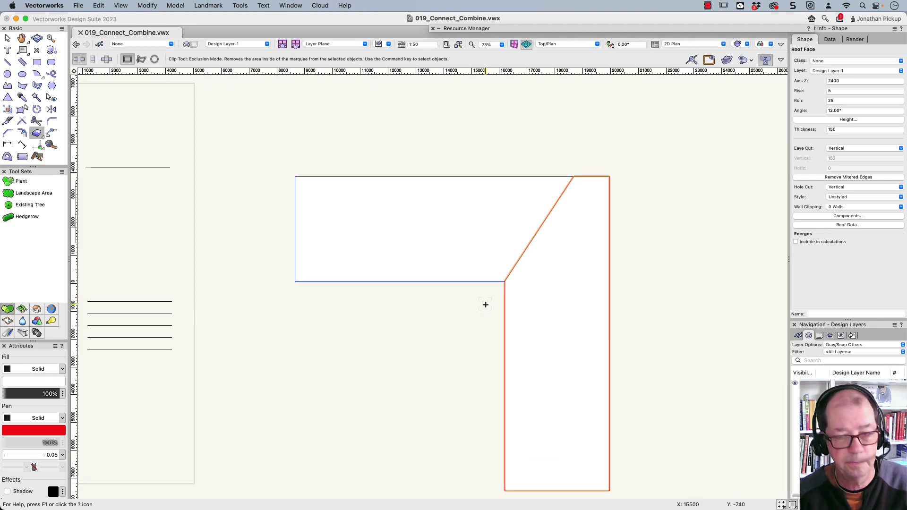
Step: Check the clipped roof in 3D, then return to Top/Plan and undo back to two separate faces
shift+middle_drag(483, 301, 624, 134)
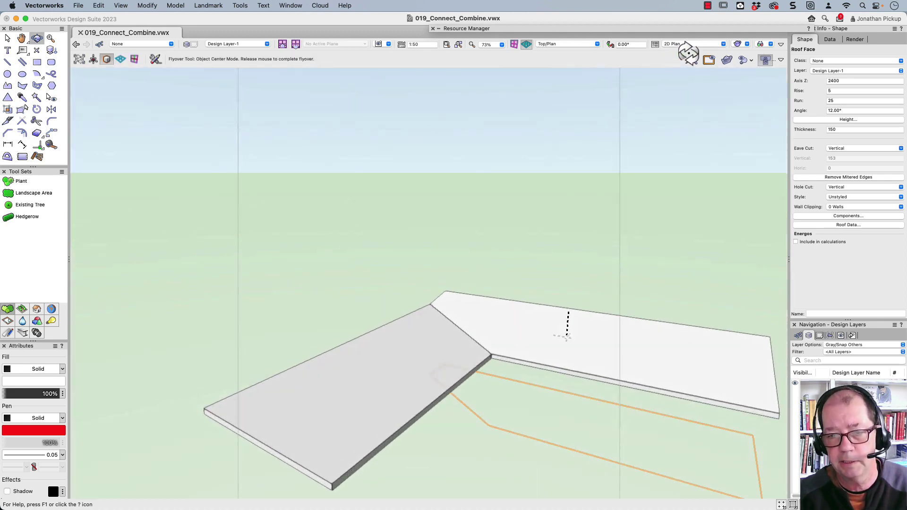
drag(553, 265, 429, 424)
key(shift+c)
key(super+5)
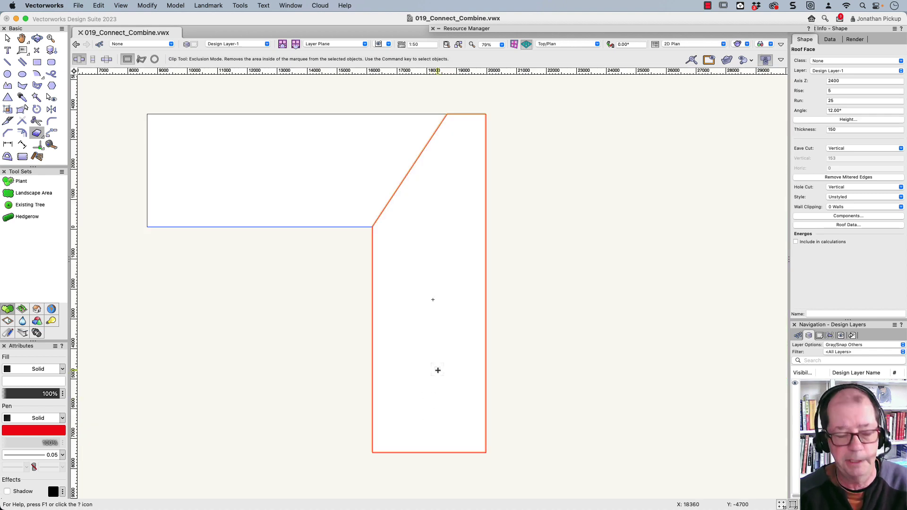
key(super+z)
key(super+z)
key(super+z)
key(super+z)
key(super+z)
key(super+z)
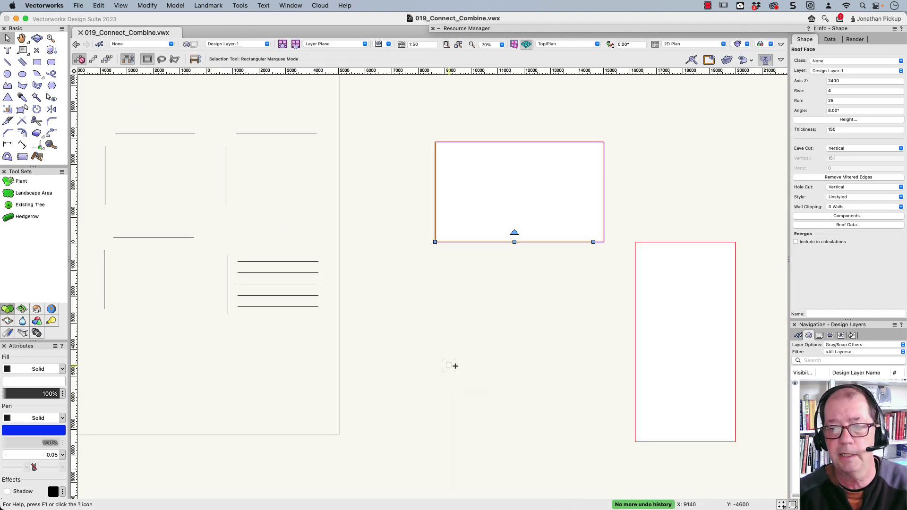
Step: Attempt Dual Object Combine on the two roof faces, then switch to Dual Object Connect mode
key(shift+c)
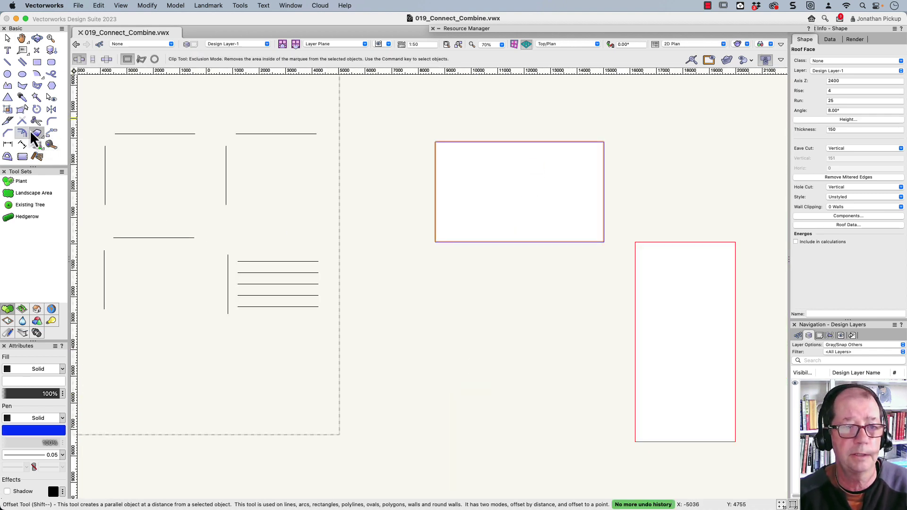
click(22, 121)
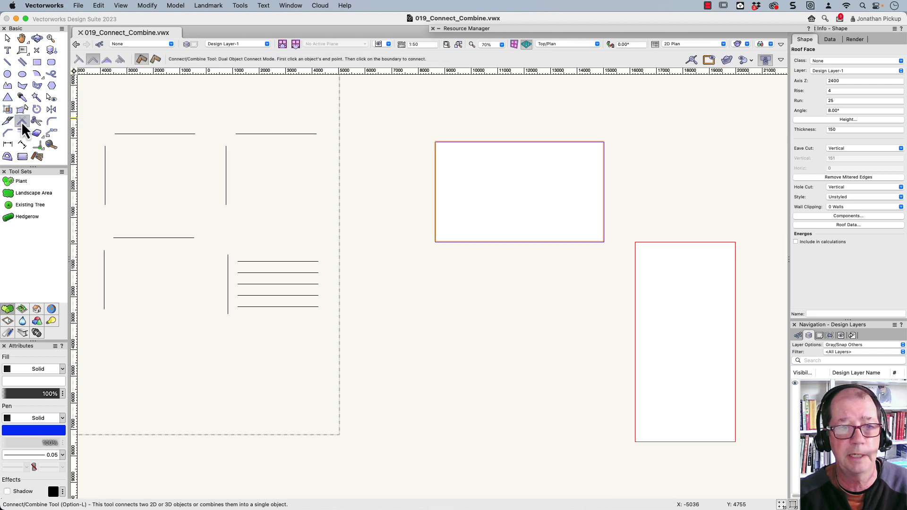
click(106, 60)
click(577, 180)
click(706, 261)
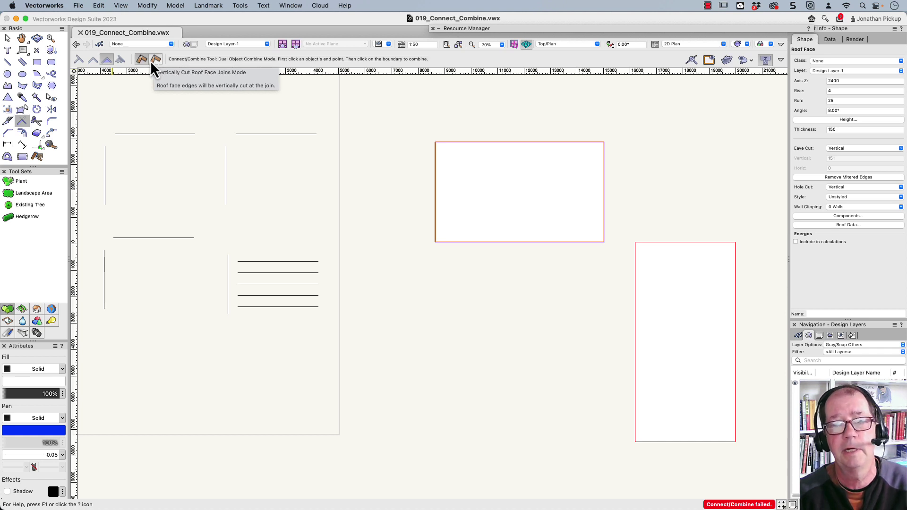
click(93, 60)
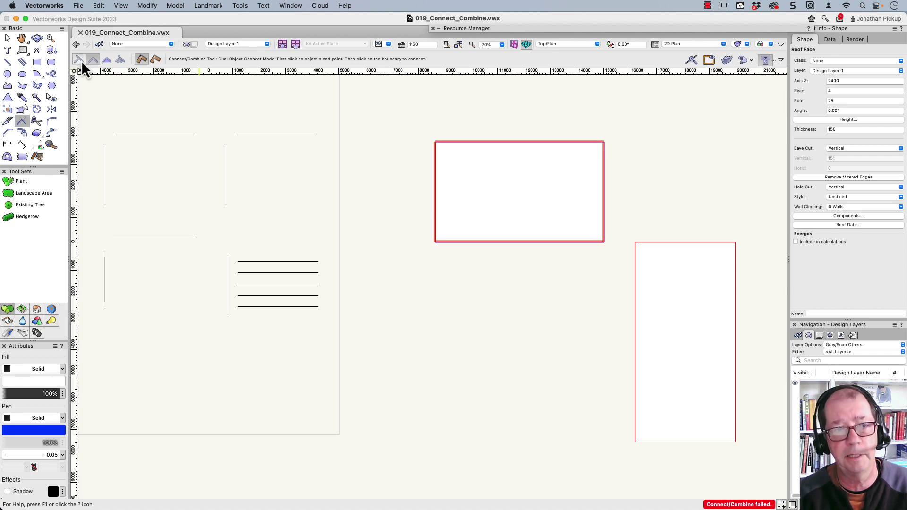
Step: In Single Object Connect mode, extend the upper face to the lower face, then the lower face up to the upper face's top edge
click(79, 60)
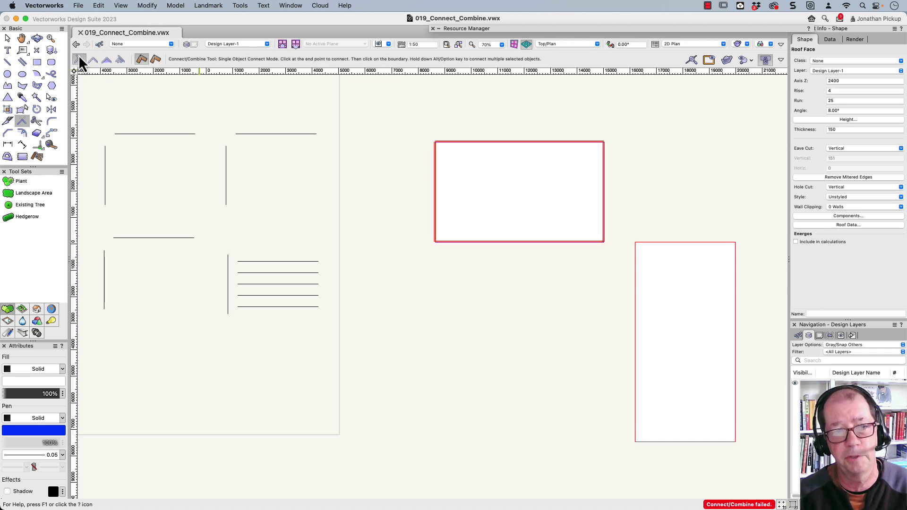
click(604, 192)
click(666, 243)
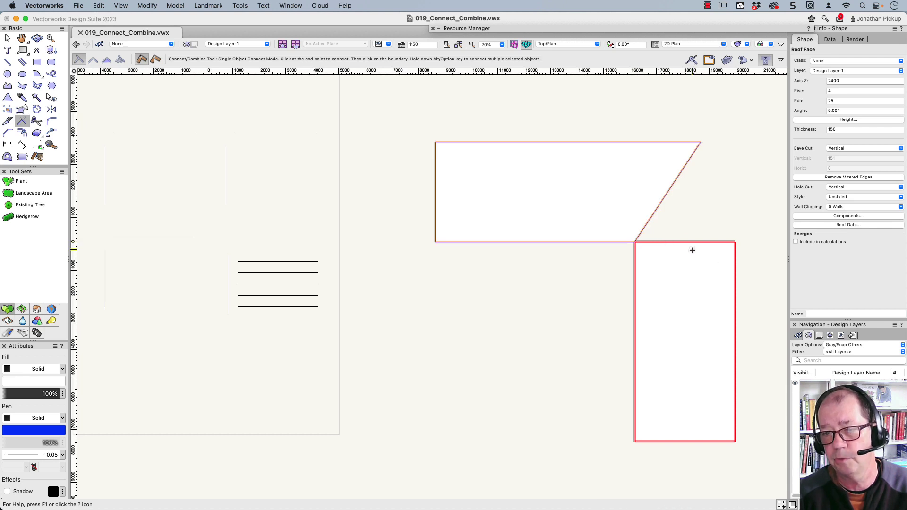
click(689, 244)
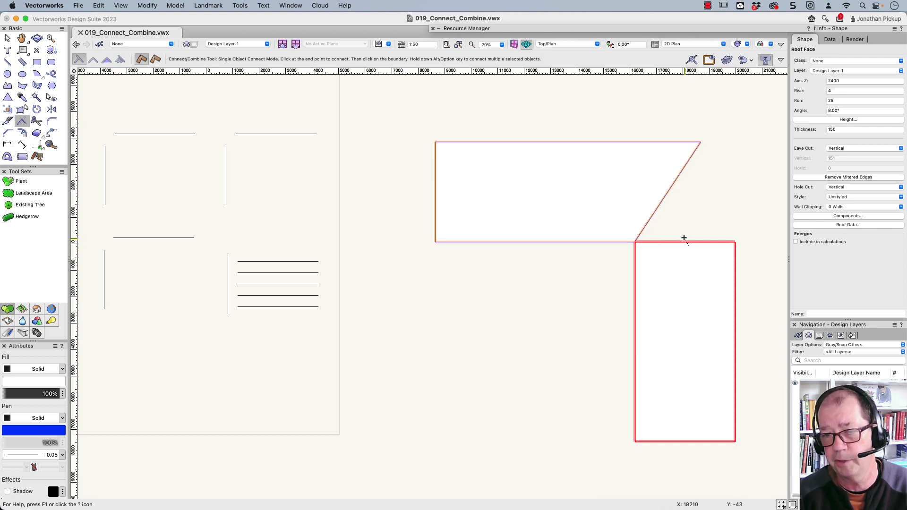
click(585, 141)
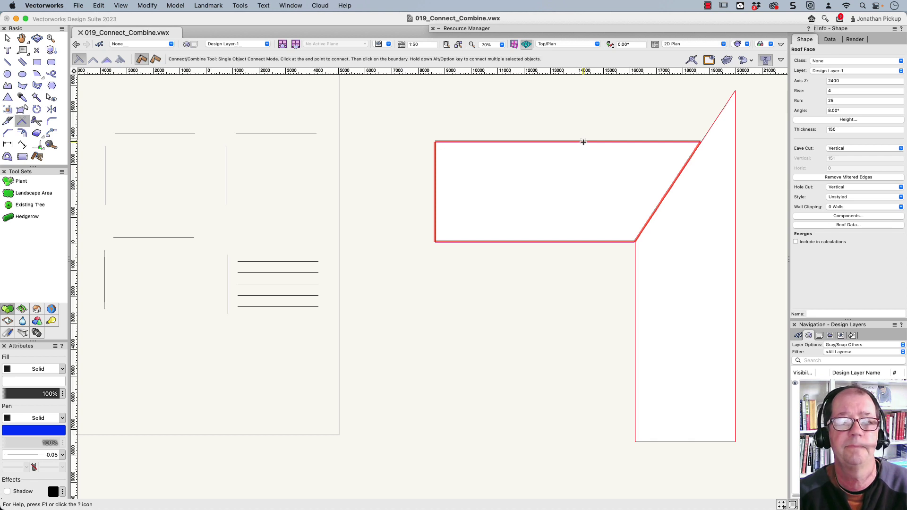
click(34, 132)
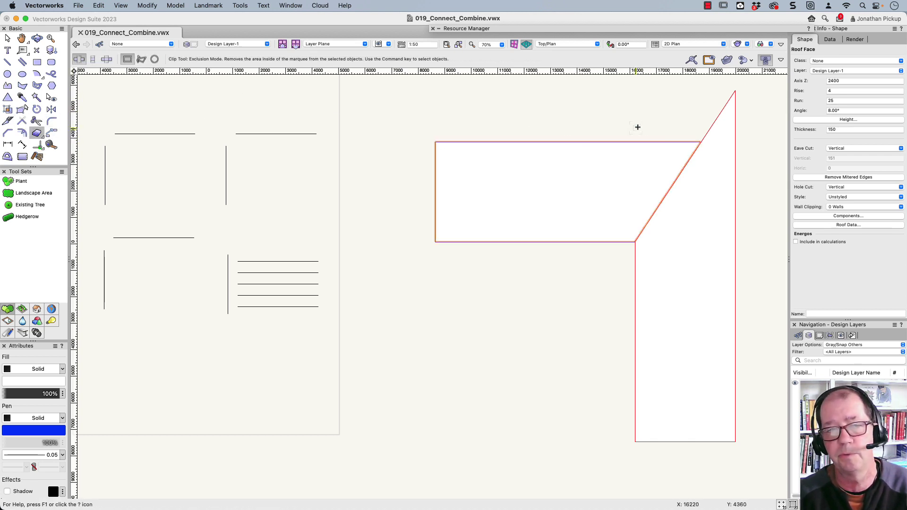
click(573, 123)
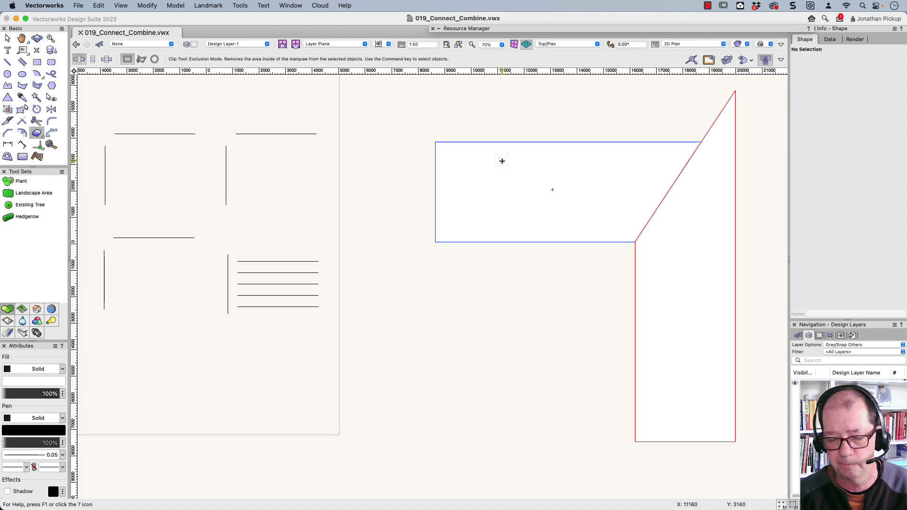
key(x)
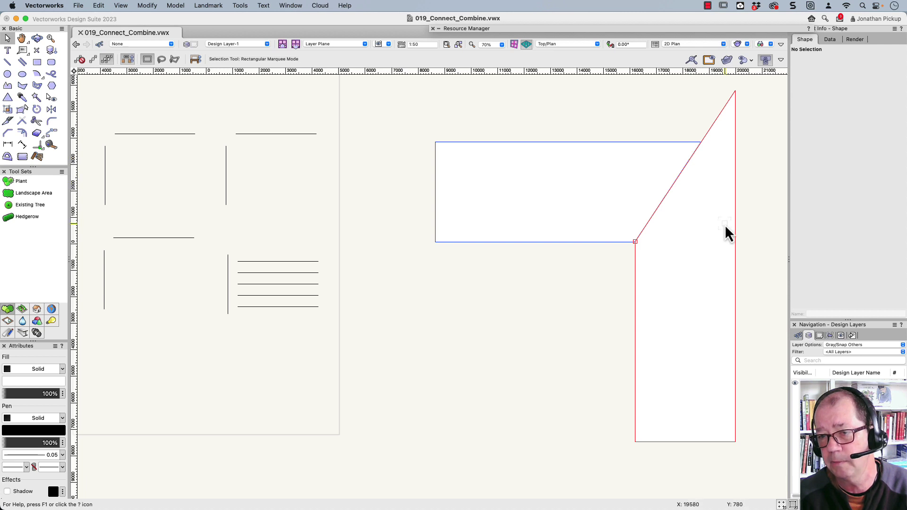
click(708, 244)
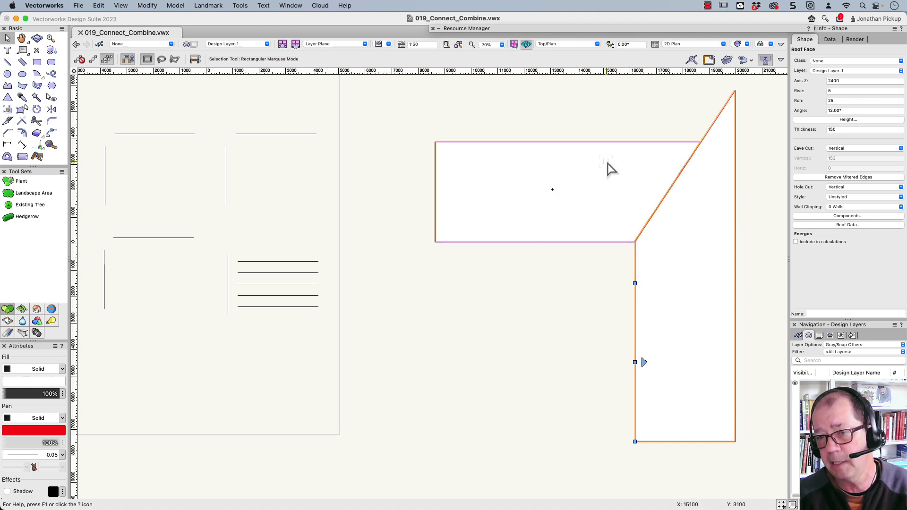
key(Escape)
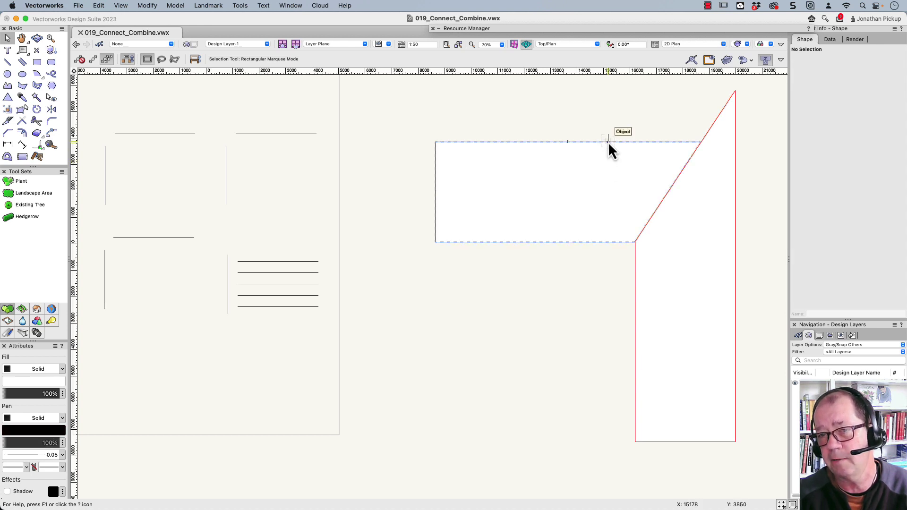
click(598, 201)
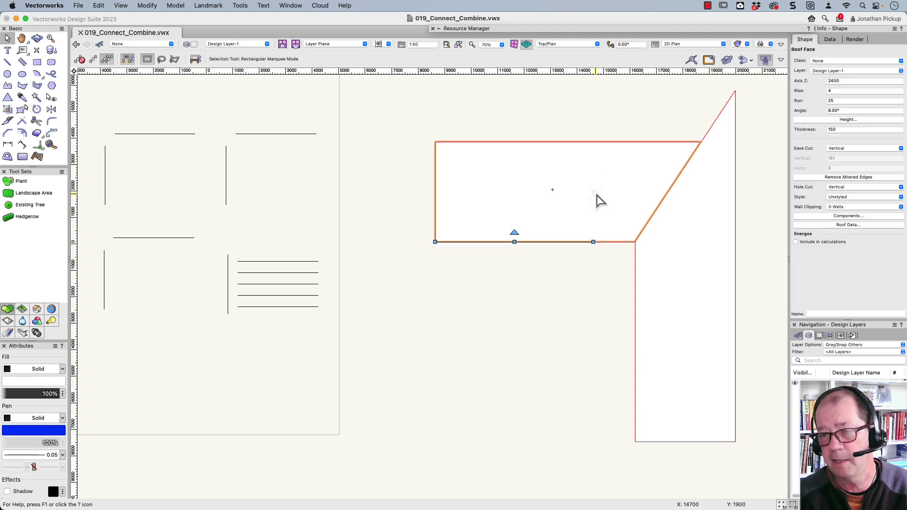
click(703, 259)
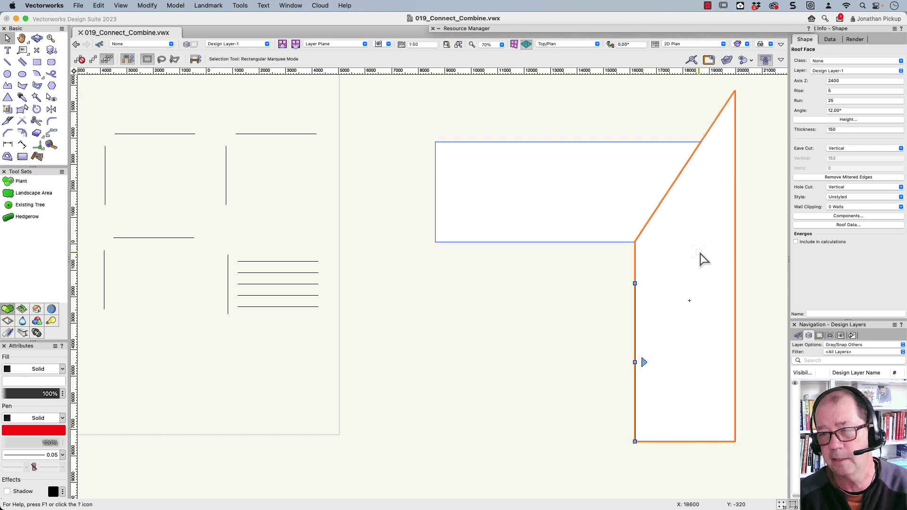
click(707, 272)
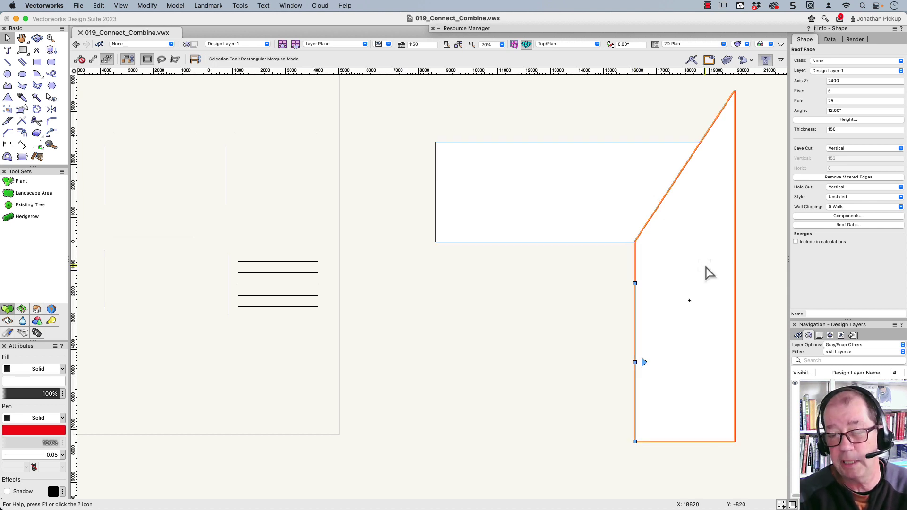
click(751, 232)
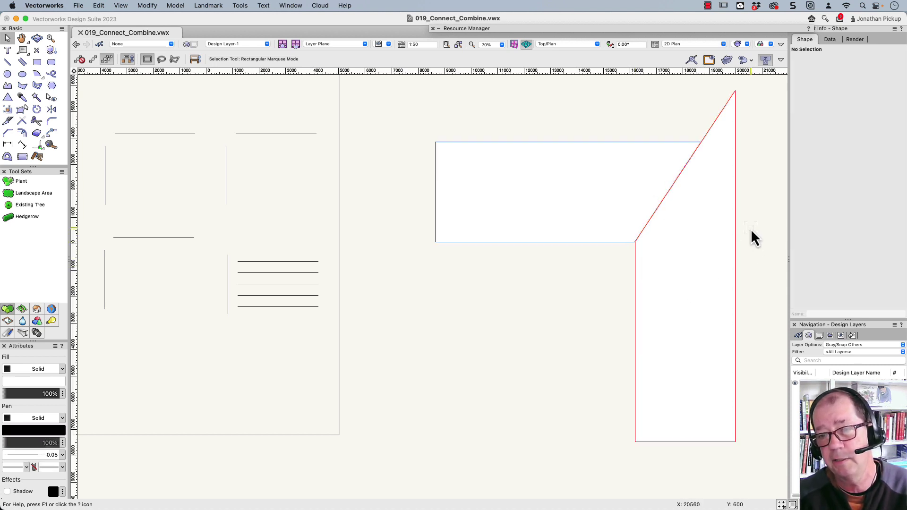
click(707, 263)
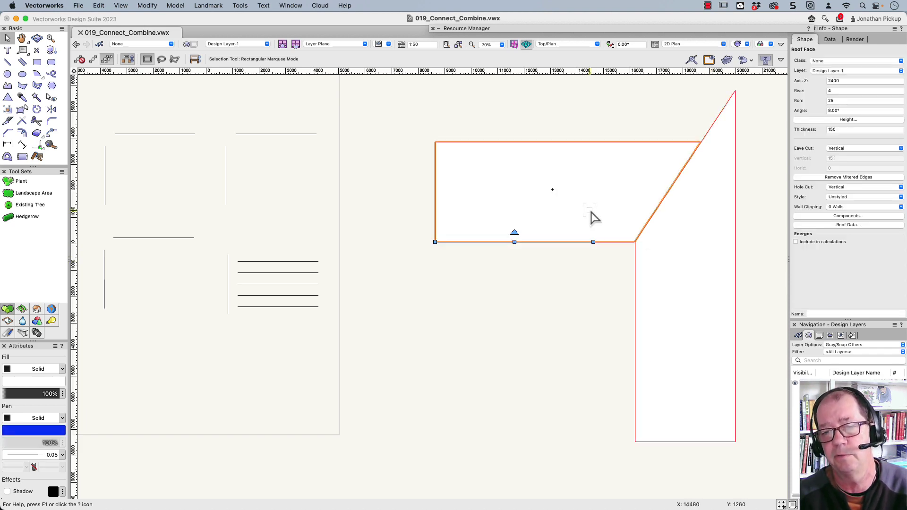